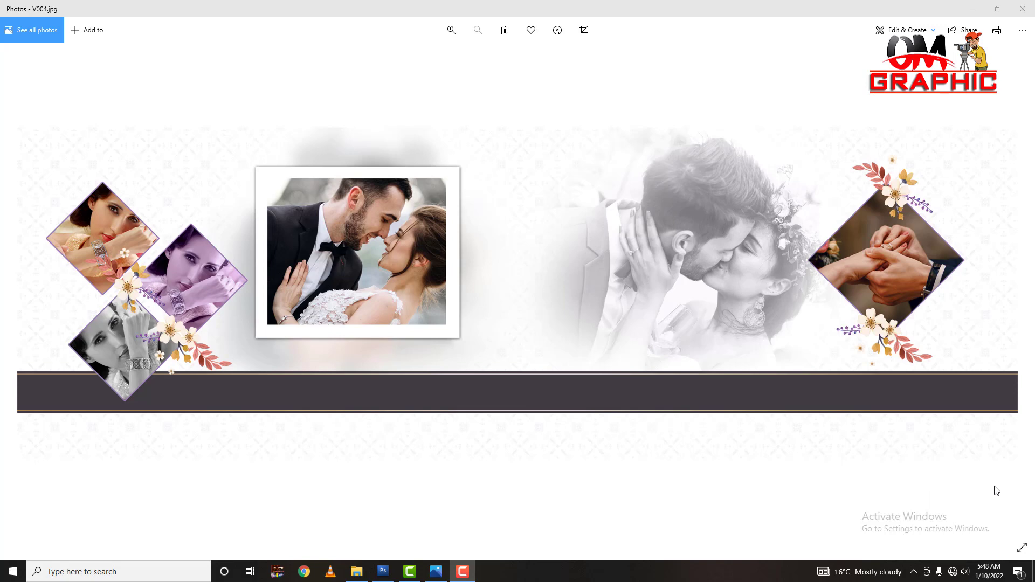
Step: Close the Photos preview of V004.jpg to return to the Final Album 2022 folder
{"action": "key", "text": "alt+F4"}
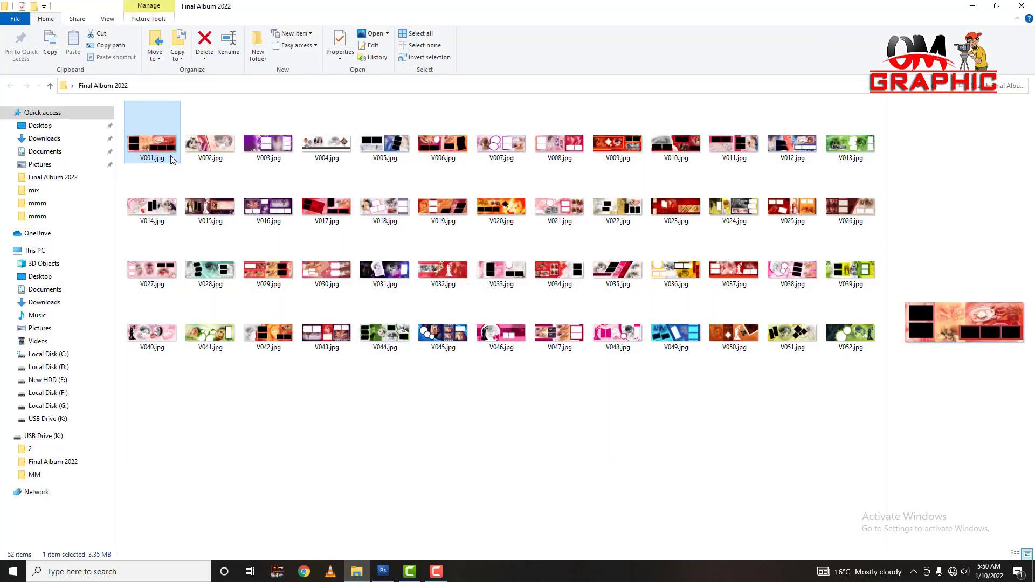
Step: Preview V001.jpg and the next album page, then switch from Explorer to Photoshop CS3
{"action": "double_click", "coordinate": [170, 155]}
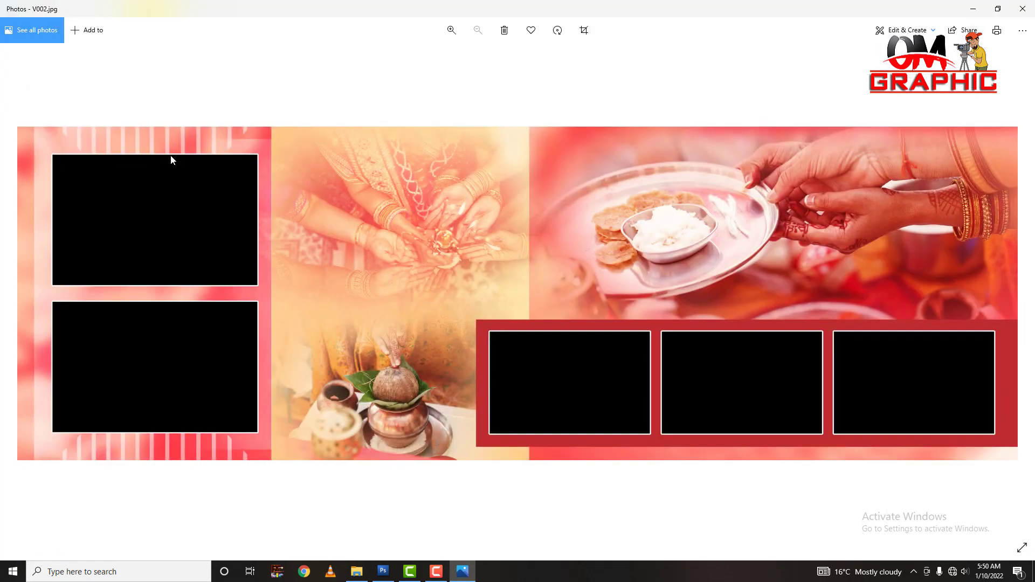
{"action": "key", "text": "Right"}
{"action": "key", "text": "Right"}
{"action": "key", "text": "Right"}
{"action": "key", "text": "Right"}
{"action": "key", "text": "Right"}
{"action": "key", "text": "Right"}
{"action": "key", "text": "Right"}
{"action": "key", "text": "Right"}
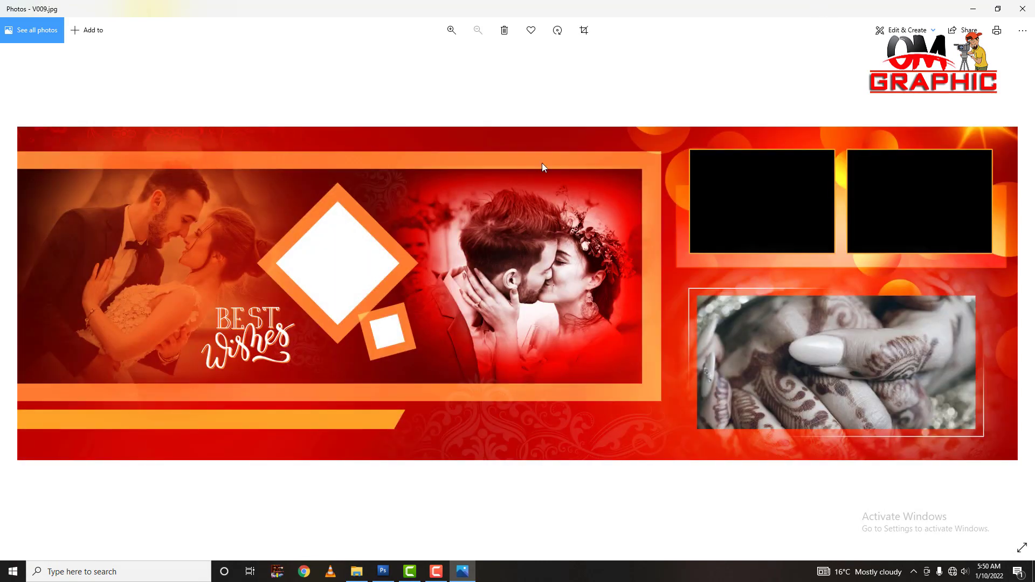
{"action": "left_click", "coordinate": [1022, 9]}
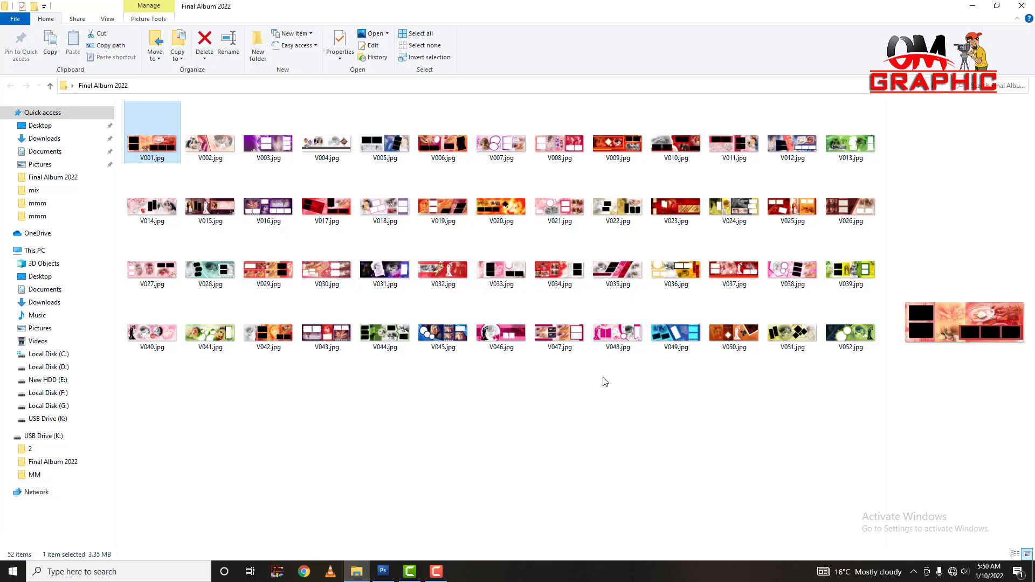
{"action": "left_click", "coordinate": [996, 11]}
{"action": "left_click", "coordinate": [386, 571]}
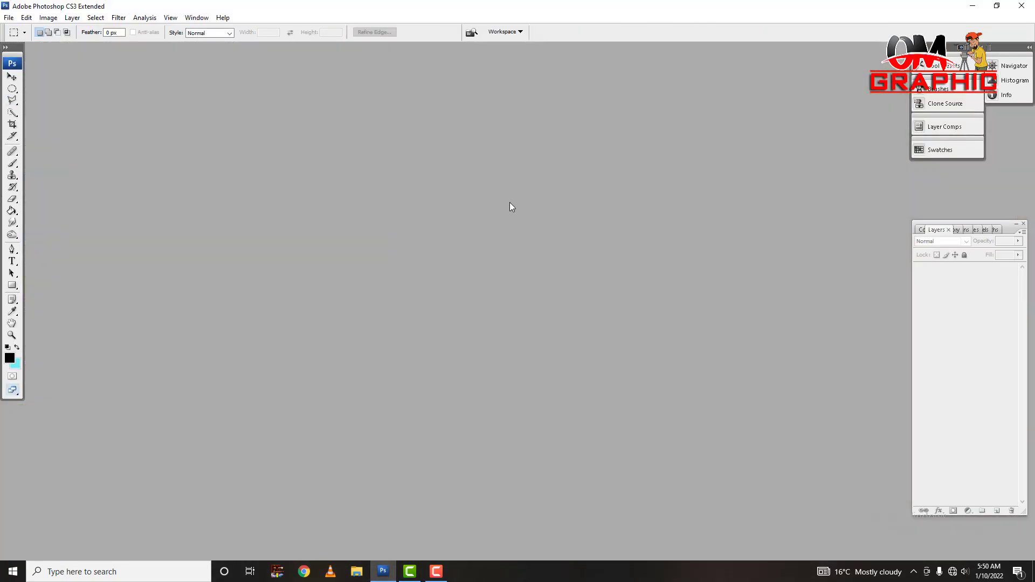
Step: Start a new PDF Presentation from File > Automate
{"action": "left_click", "coordinate": [8, 18]}
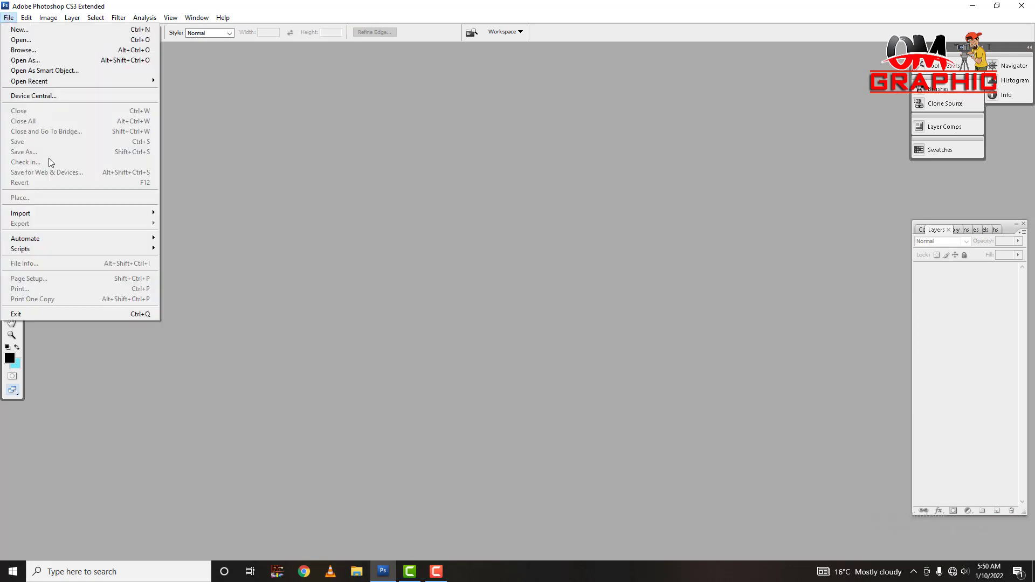
{"action": "mouse_move", "coordinate": [25, 239]}
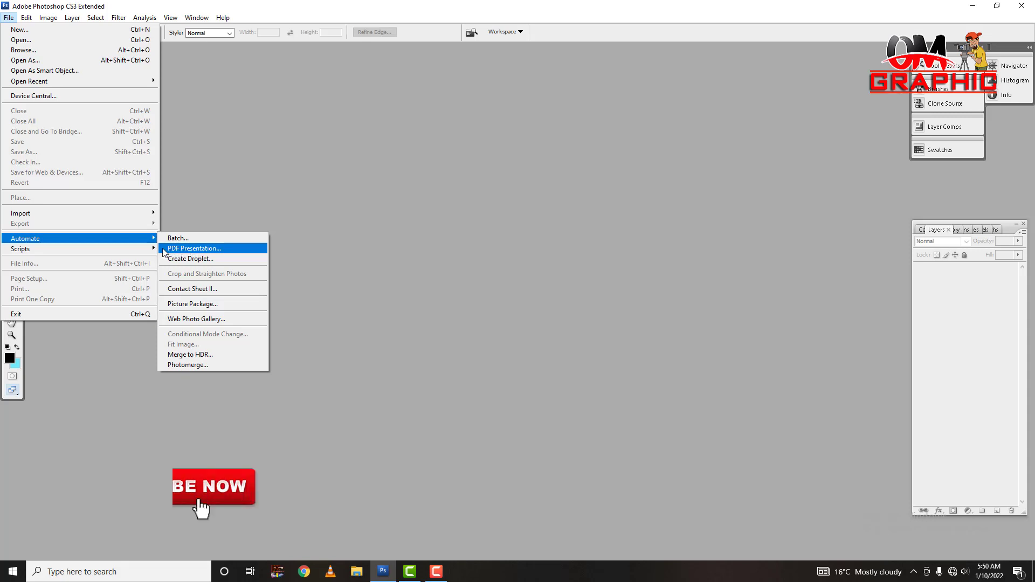
{"action": "left_click", "coordinate": [223, 252]}
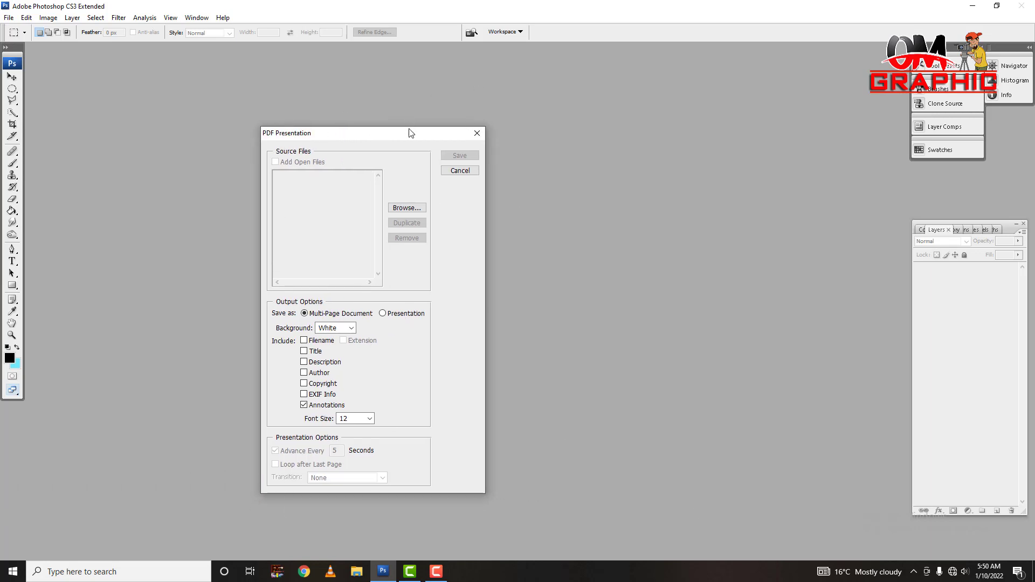
Step: Add every JPG in Desktop > Final Album 2022 as PDF Presentation source files
{"action": "left_click_drag", "start_coordinate": [409, 133], "coordinate": [436, 111]}
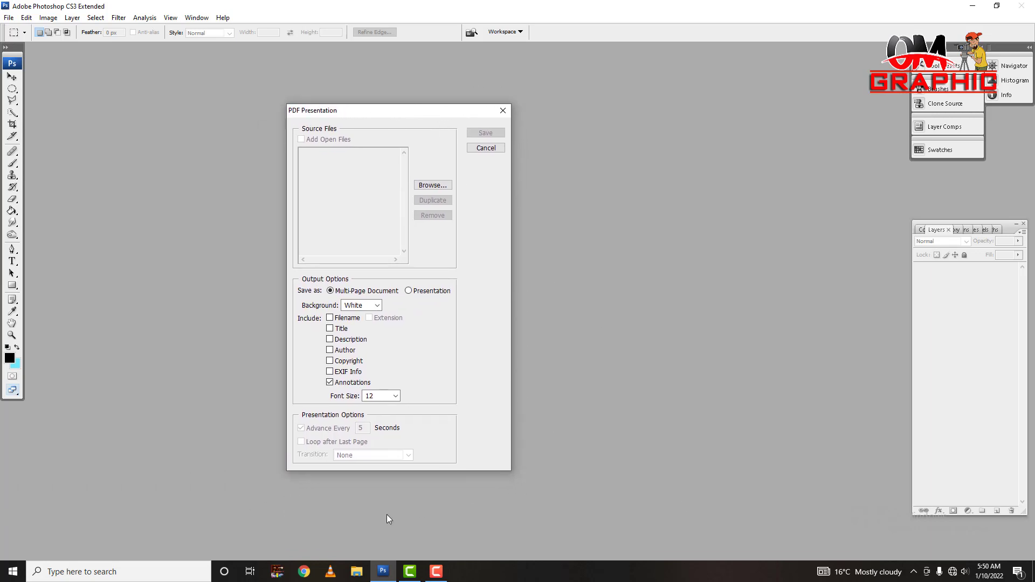
{"action": "left_click", "coordinate": [432, 186]}
{"action": "left_click", "coordinate": [204, 143]}
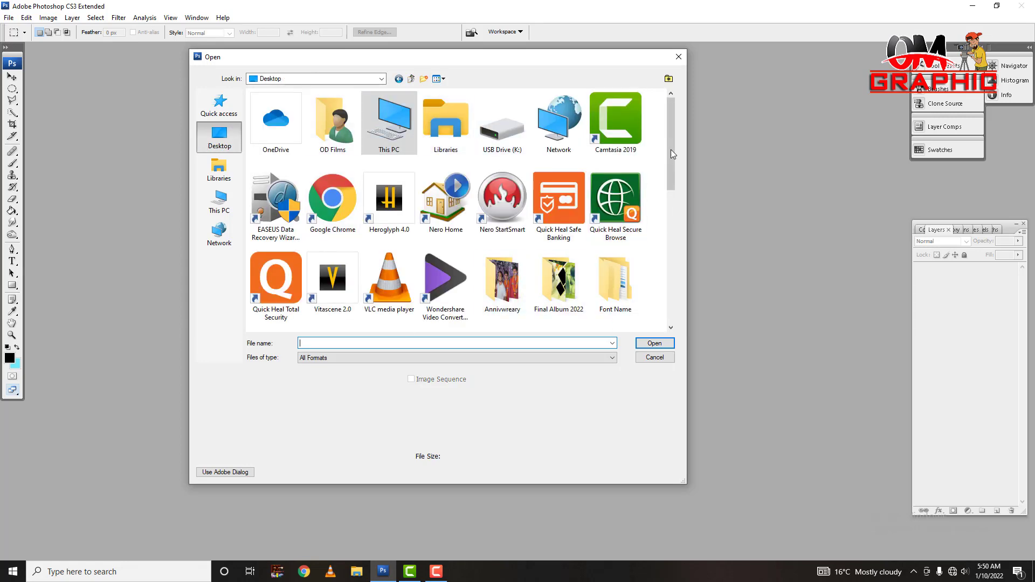
{"action": "left_click_drag", "start_coordinate": [671, 150], "coordinate": [666, 222]}
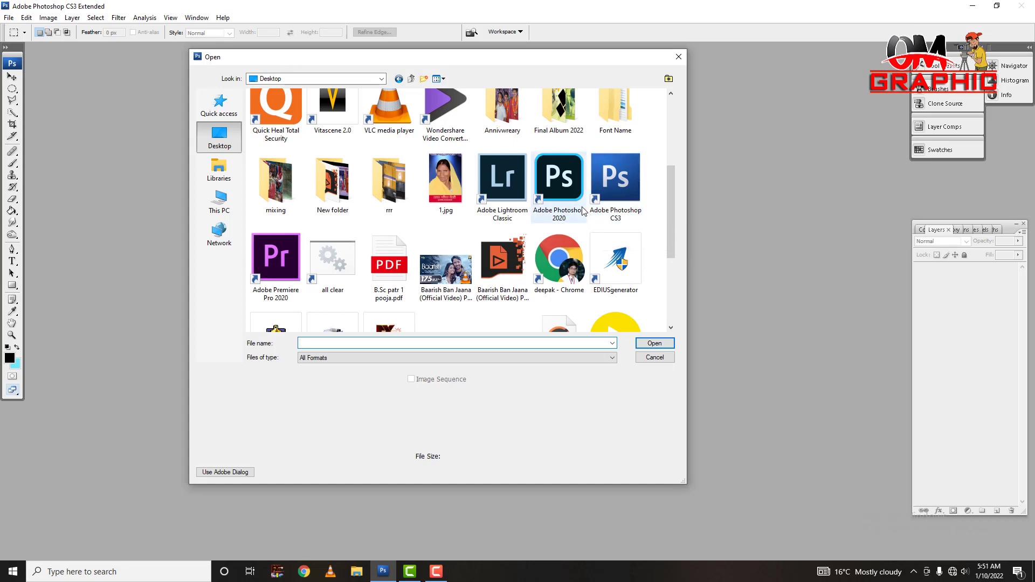
{"action": "scroll", "coordinate": [598, 206], "scroll_direction": "down", "scroll_amount": 3}
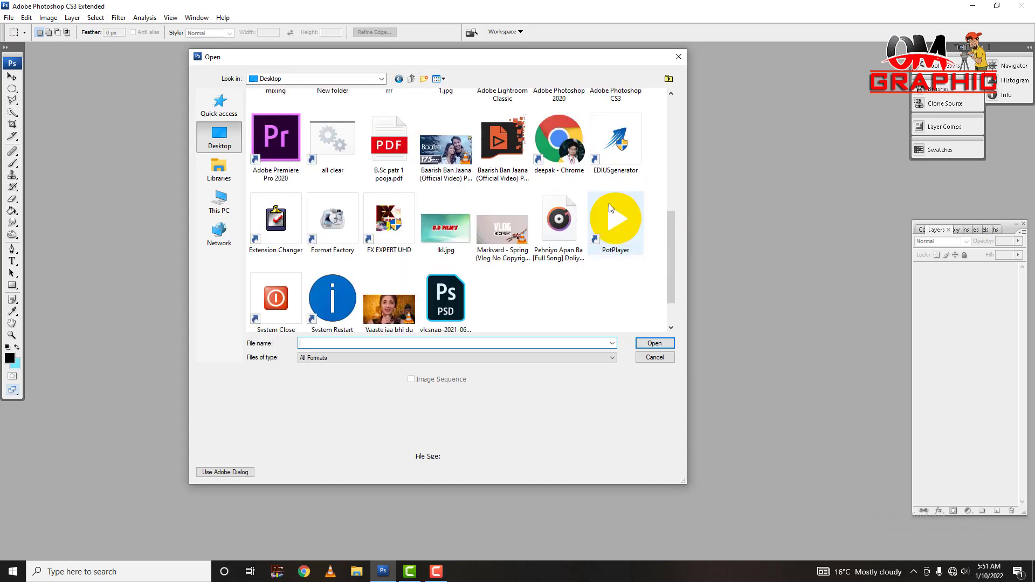
{"action": "left_click_drag", "start_coordinate": [669, 299], "coordinate": [667, 207]}
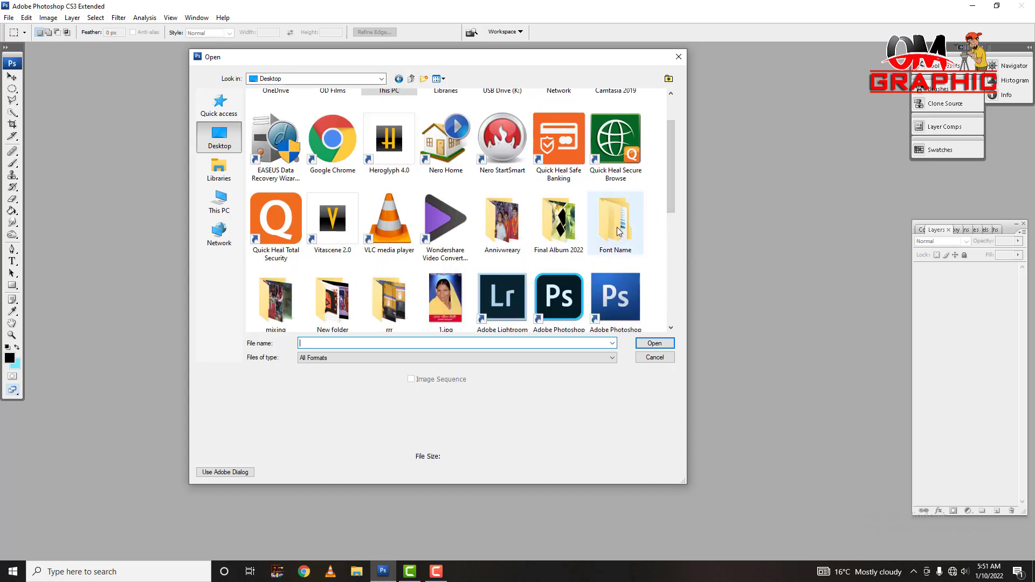
{"action": "mouse_move", "coordinate": [669, 171]}
{"action": "left_mouse_down"}
{"action": "mouse_move", "coordinate": [674, 145]}
{"action": "mouse_move", "coordinate": [668, 278]}
{"action": "mouse_move", "coordinate": [677, 199]}
{"action": "left_mouse_up"}
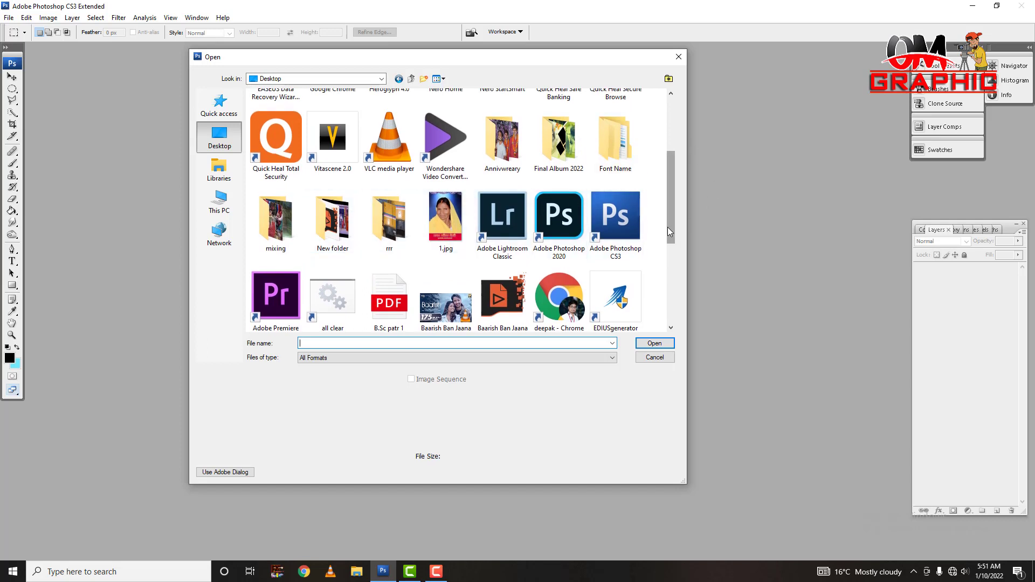
{"action": "scroll", "coordinate": [667, 227], "scroll_direction": "up", "scroll_amount": 1}
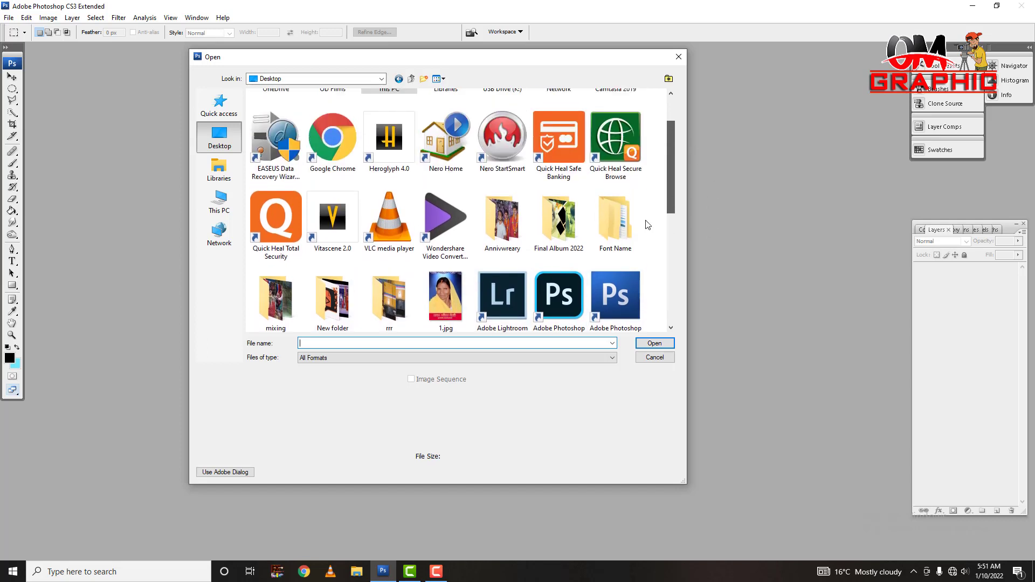
{"action": "double_click", "coordinate": [574, 226]}
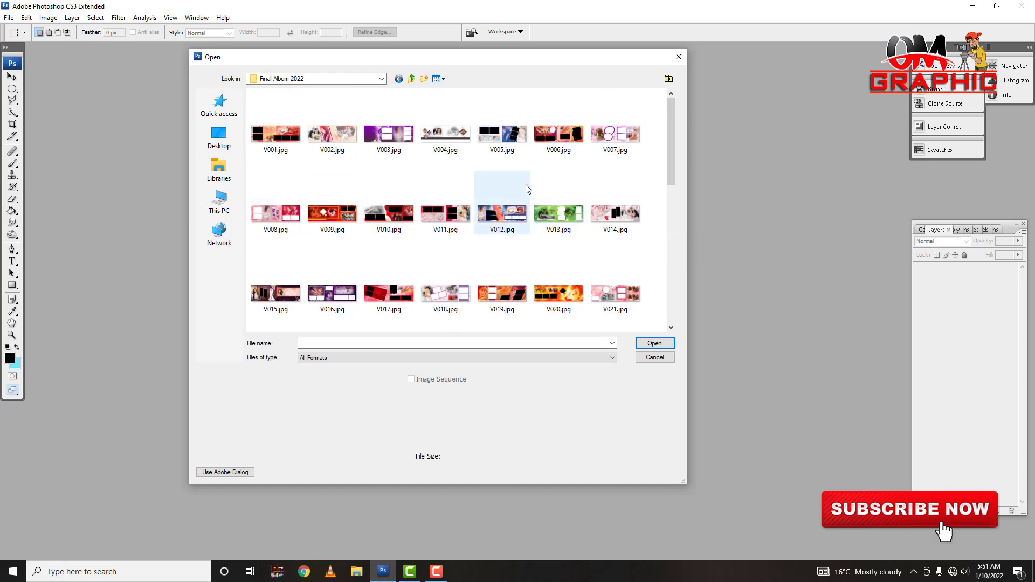
{"action": "key", "text": "ctrl+a"}
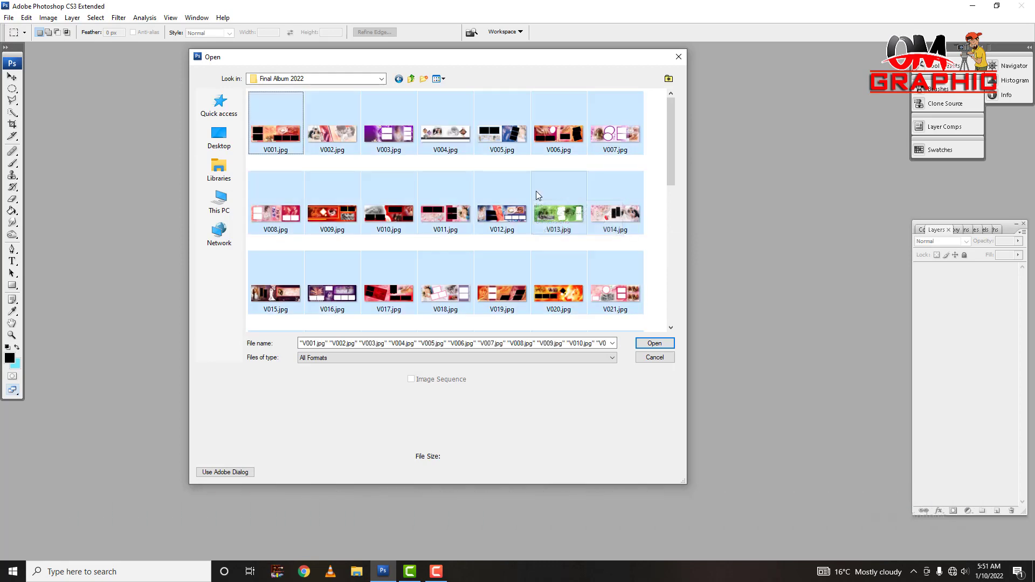
{"action": "left_click", "coordinate": [654, 343]}
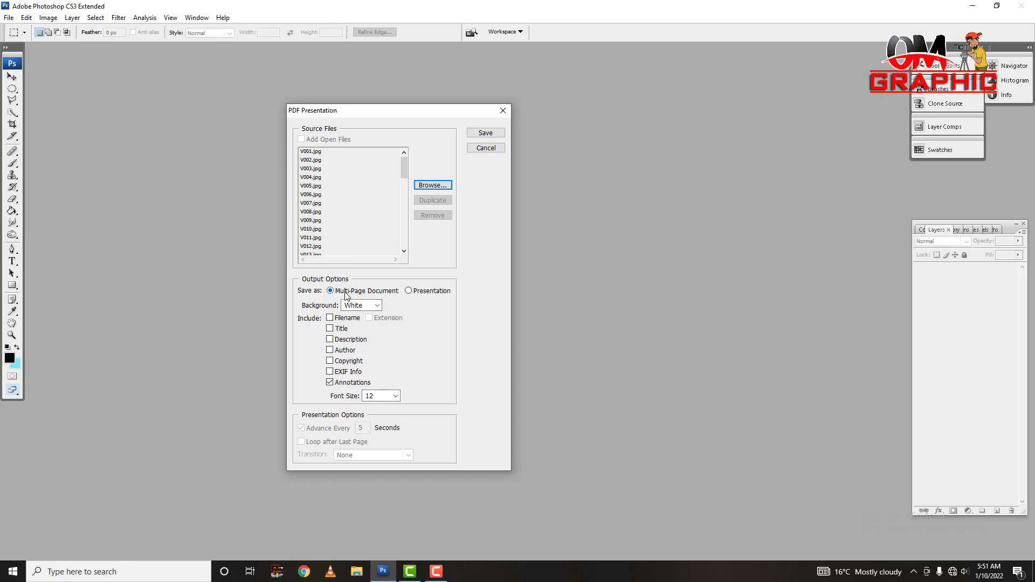
Step: Keep a White background, include each page's filename, and leave font size at 12
{"action": "left_click", "coordinate": [374, 306]}
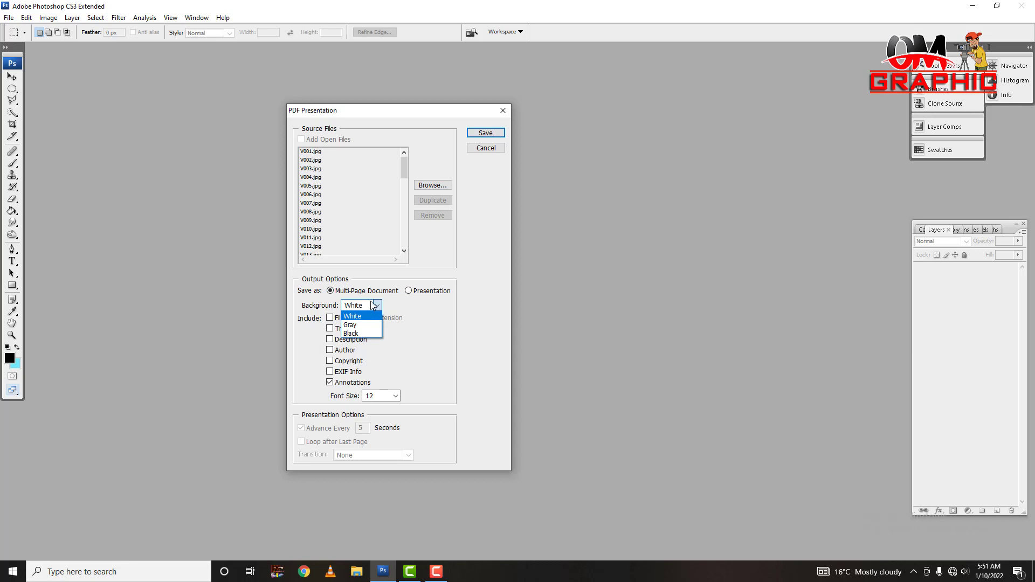
{"action": "left_click", "coordinate": [357, 316]}
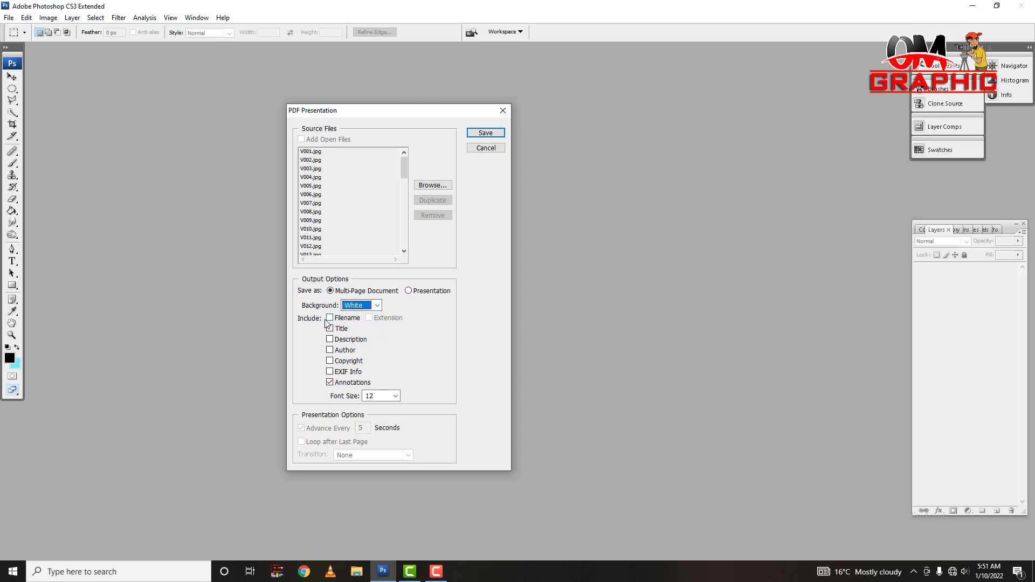
{"action": "left_click", "coordinate": [330, 318]}
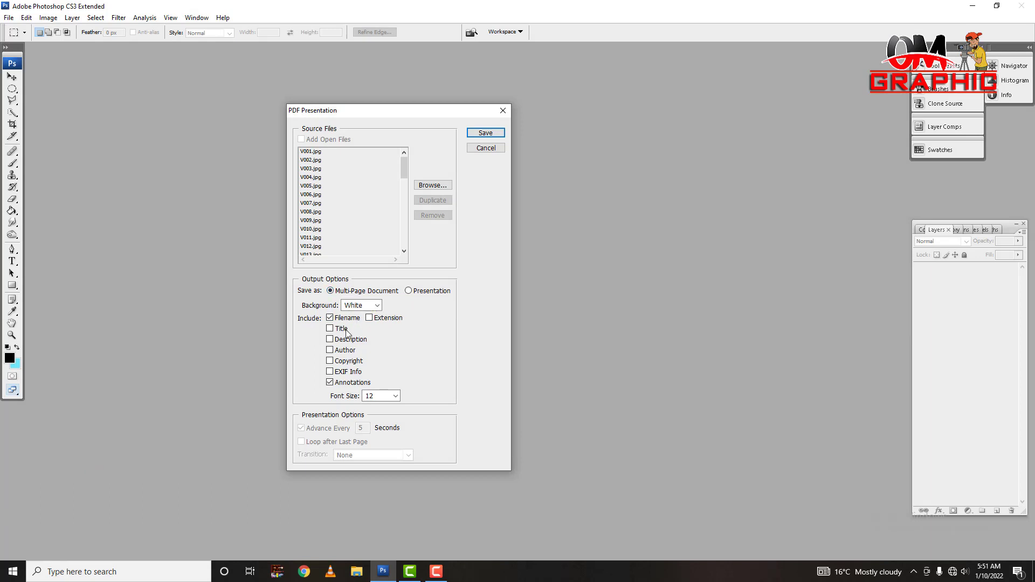
{"action": "double_click", "coordinate": [382, 397]}
{"action": "left_click", "coordinate": [488, 135]}
Step: Save the presentation to the Desktop under the name 'deepak pdf'
{"action": "left_click", "coordinate": [485, 134]}
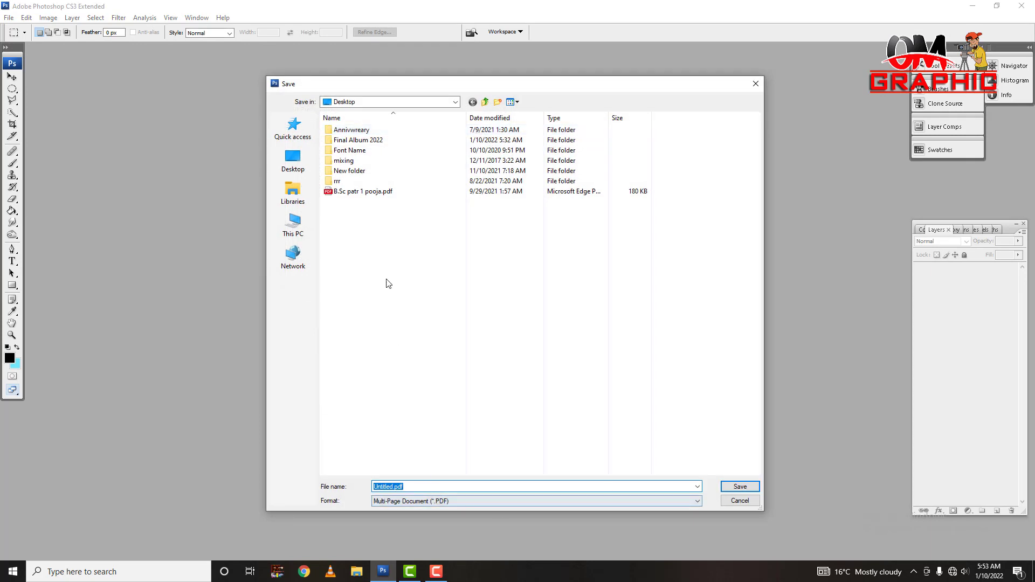
{"action": "left_click", "coordinate": [301, 164]}
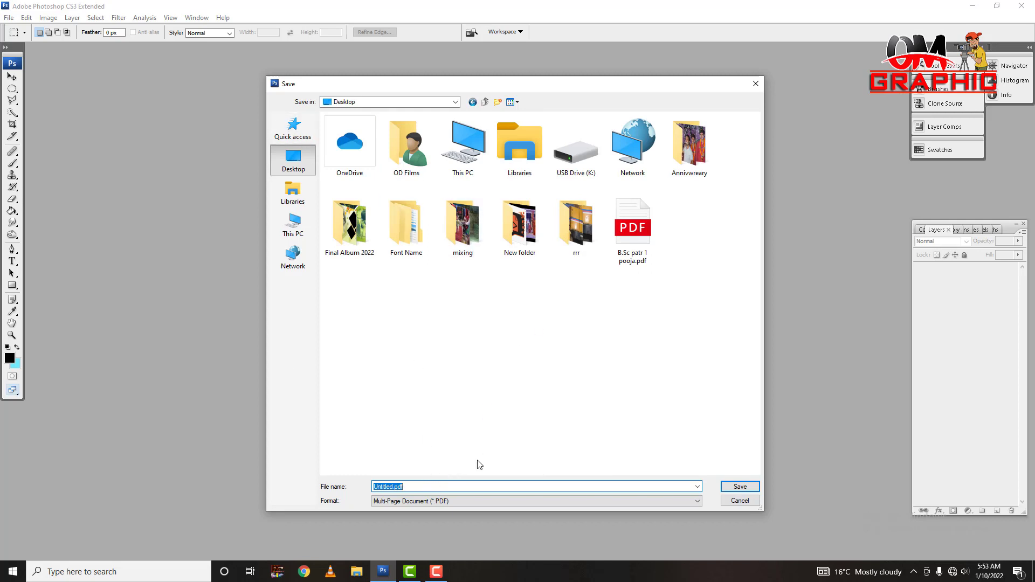
{"action": "key", "text": "BackSpace"}
{"action": "type", "text": "deep"}
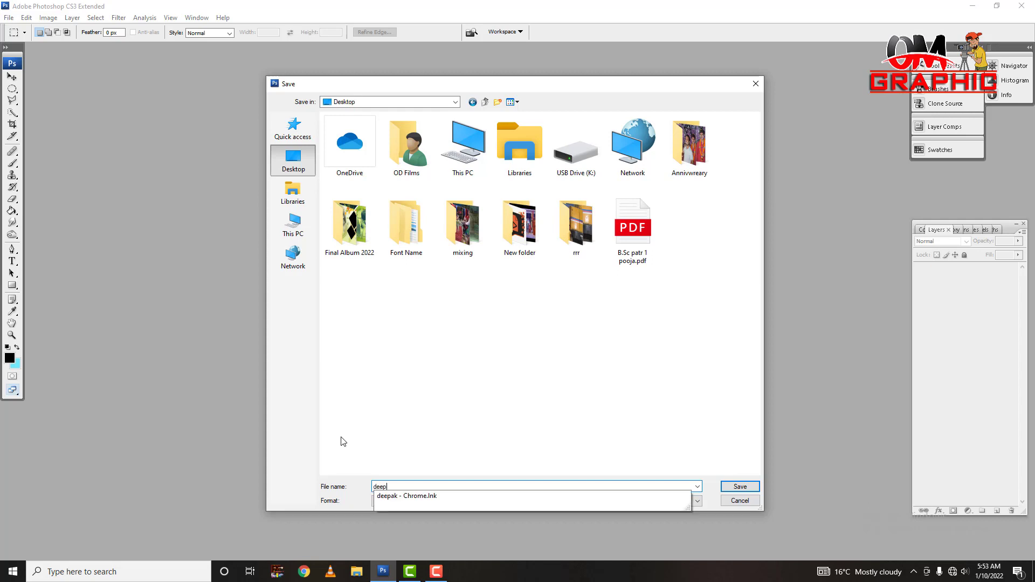
{"action": "type", "text": "ak "}
{"action": "type", "text": "pdf"}
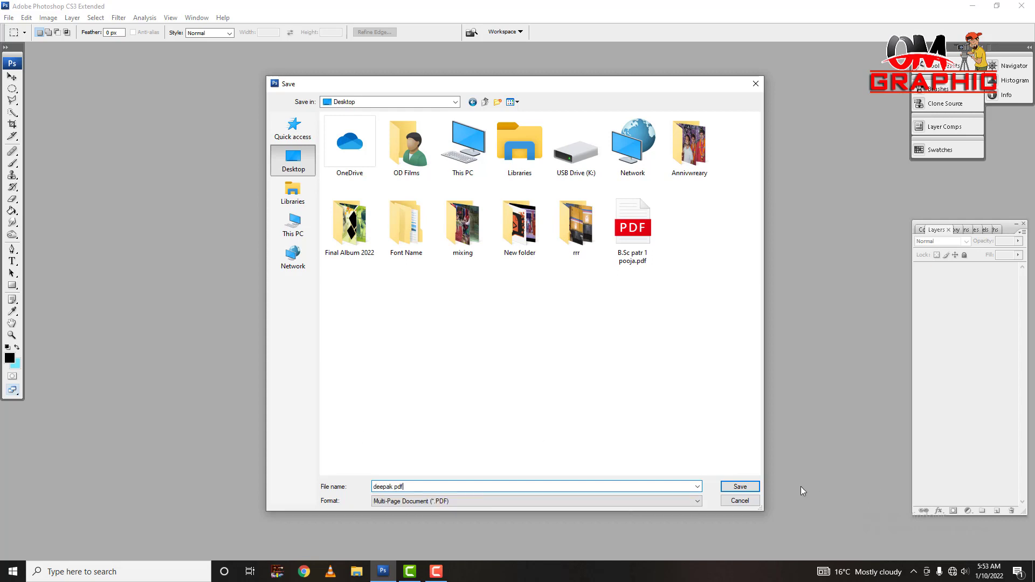
{"action": "left_click", "coordinate": [736, 486]}
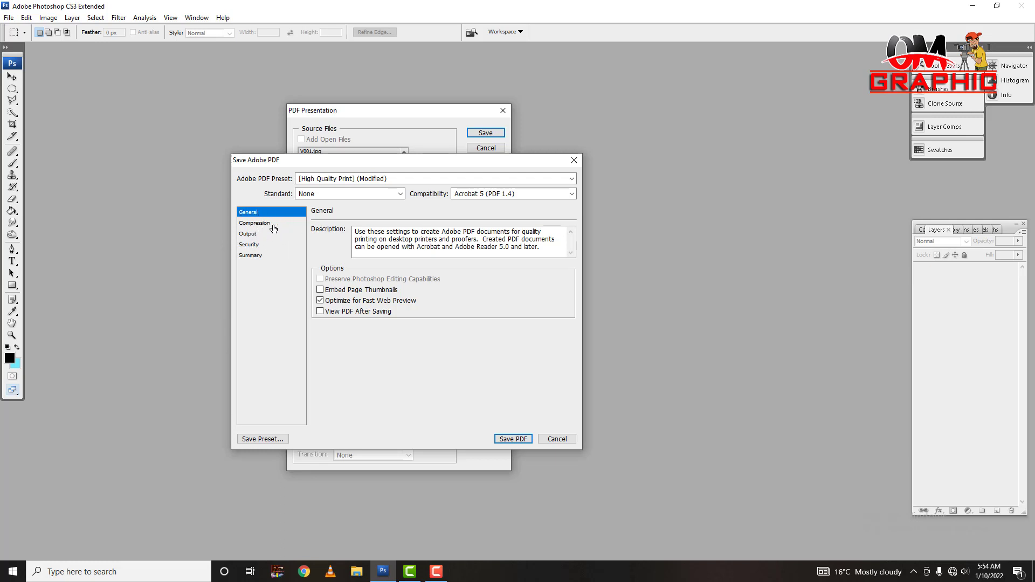
Step: Show the Compression settings in Save Adobe PDF
{"action": "left_click", "coordinate": [275, 225]}
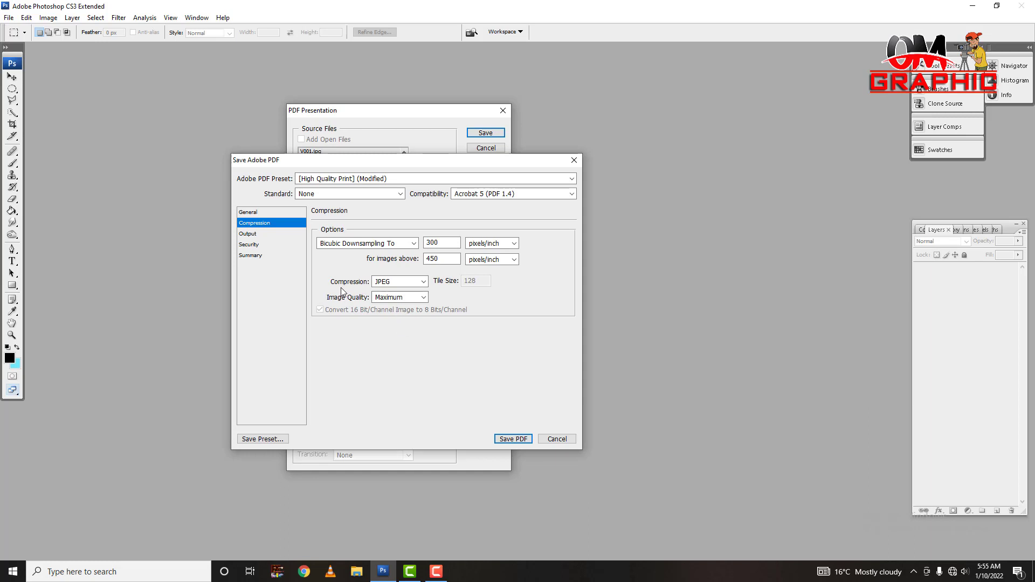
Step: Keep JPEG compression, set image quality to Low, and save the PDF
{"action": "left_click", "coordinate": [411, 284]}
{"action": "left_click", "coordinate": [412, 285]}
{"action": "left_click", "coordinate": [396, 300]}
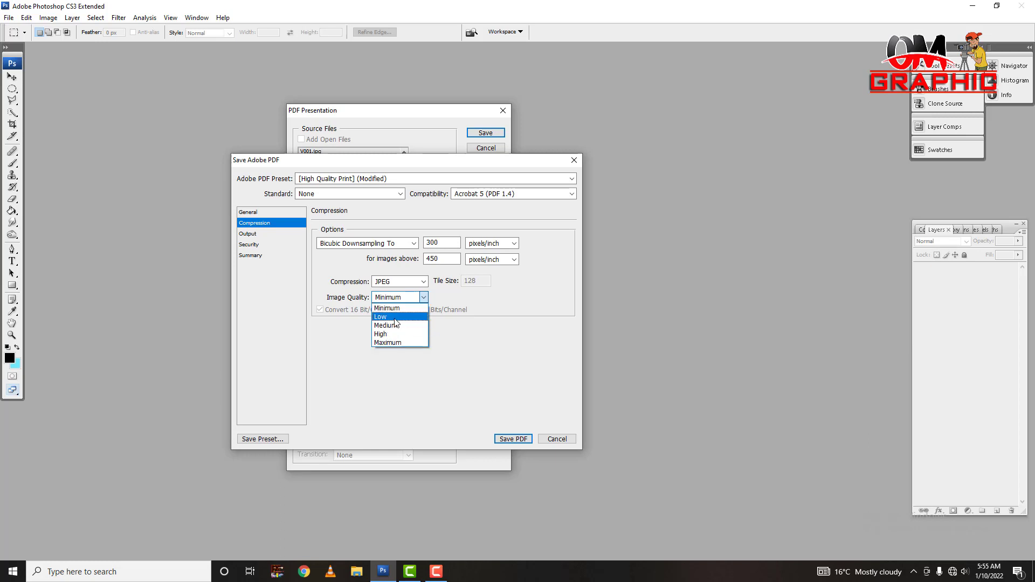
{"action": "left_click", "coordinate": [389, 317]}
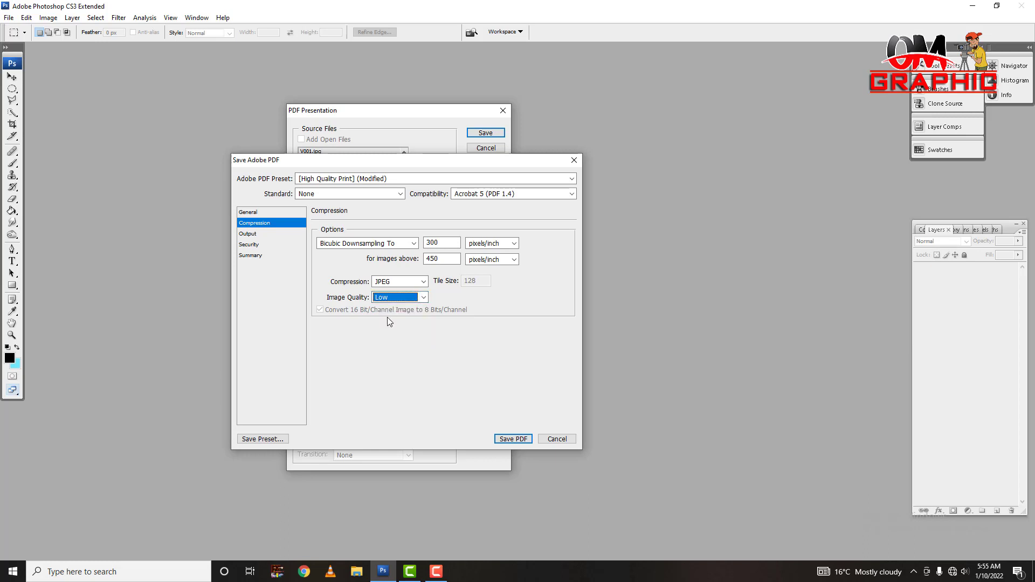
{"action": "left_click", "coordinate": [513, 439]}
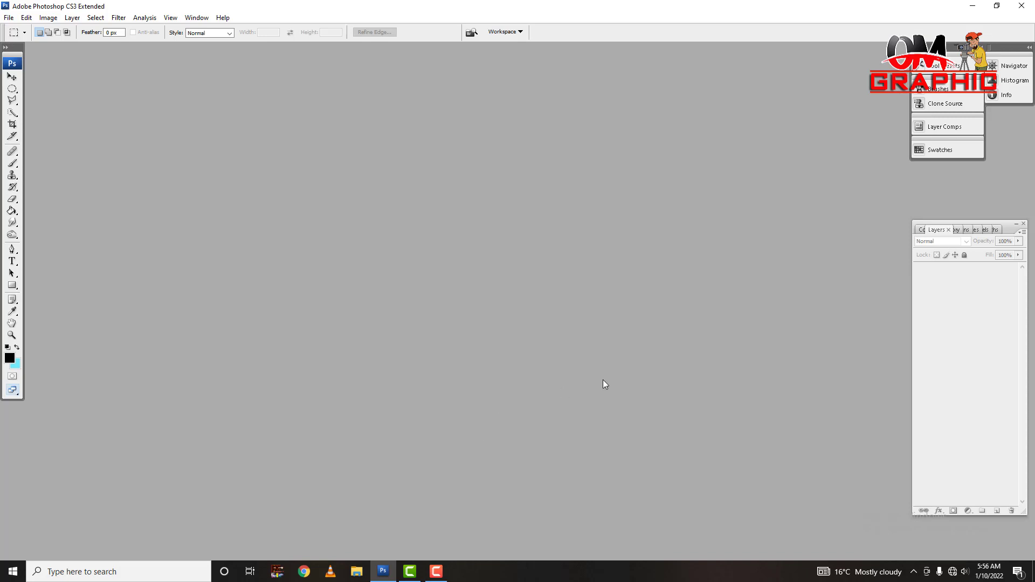
Step: Minimize Photoshop and open deepak pdf.pdf from the desktop in Edge
{"action": "left_click", "coordinate": [967, 5]}
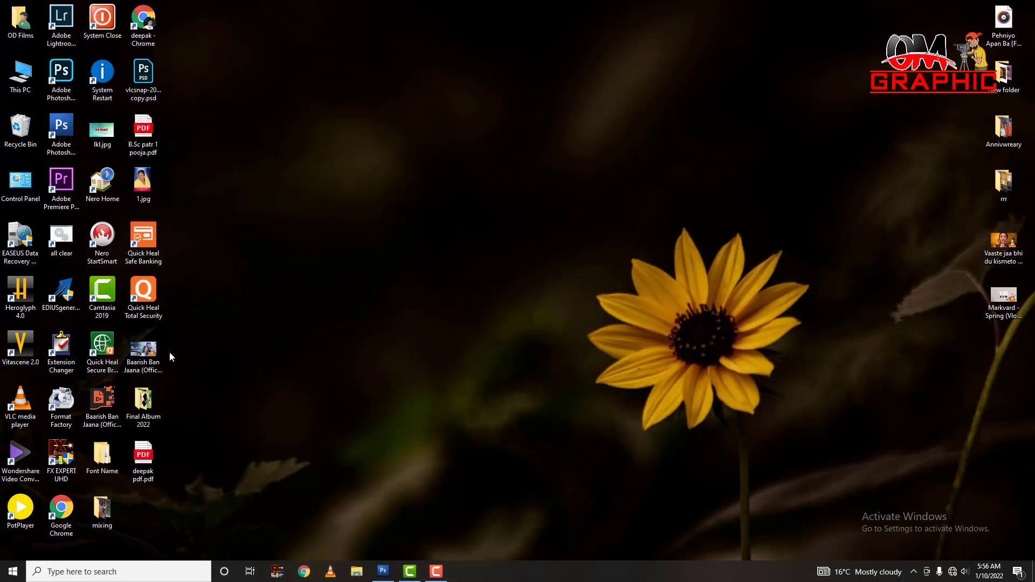
{"action": "double_click", "coordinate": [138, 474]}
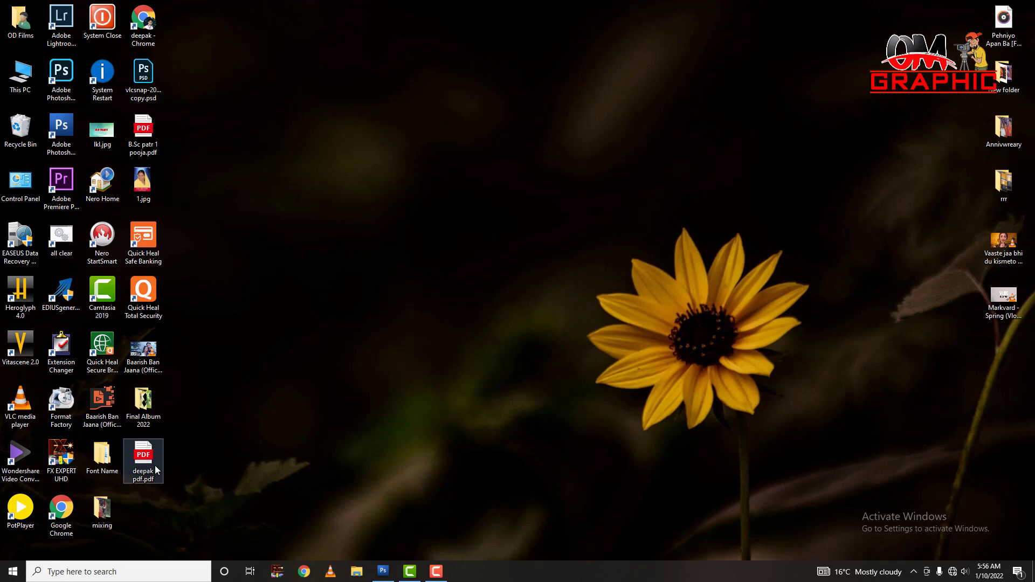